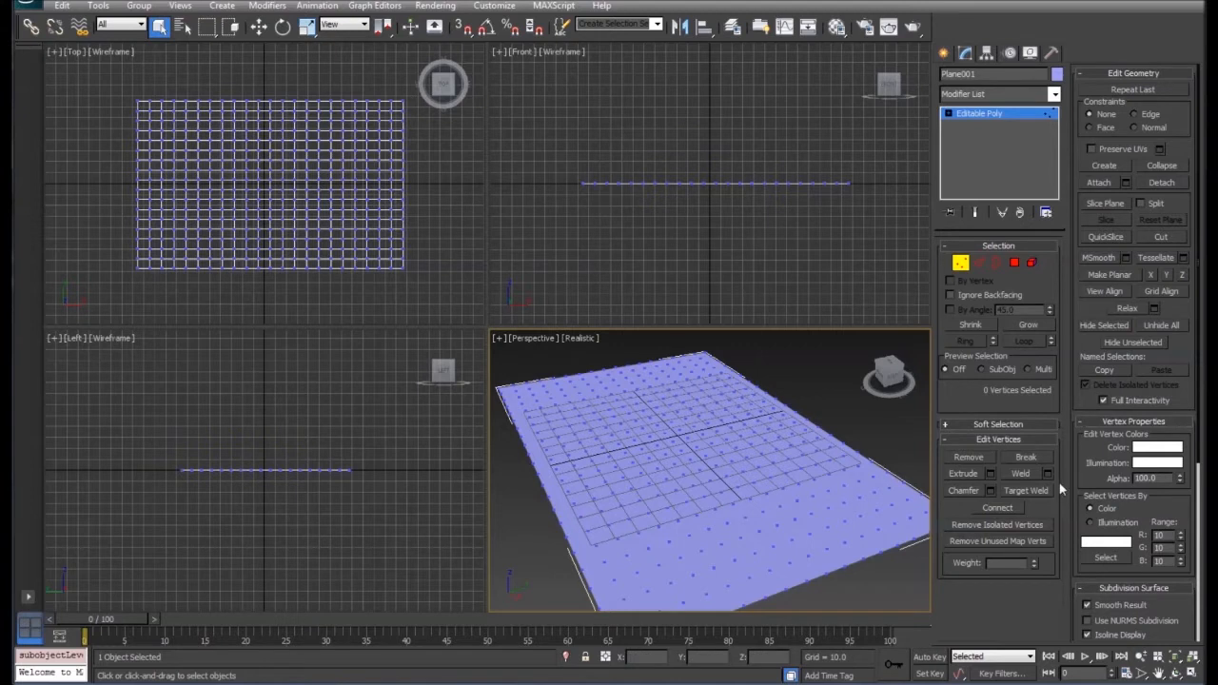
# - Select a vertex near the plane's centre, activate the Move tool and enable soft selection
pyautogui.click(945, 425)
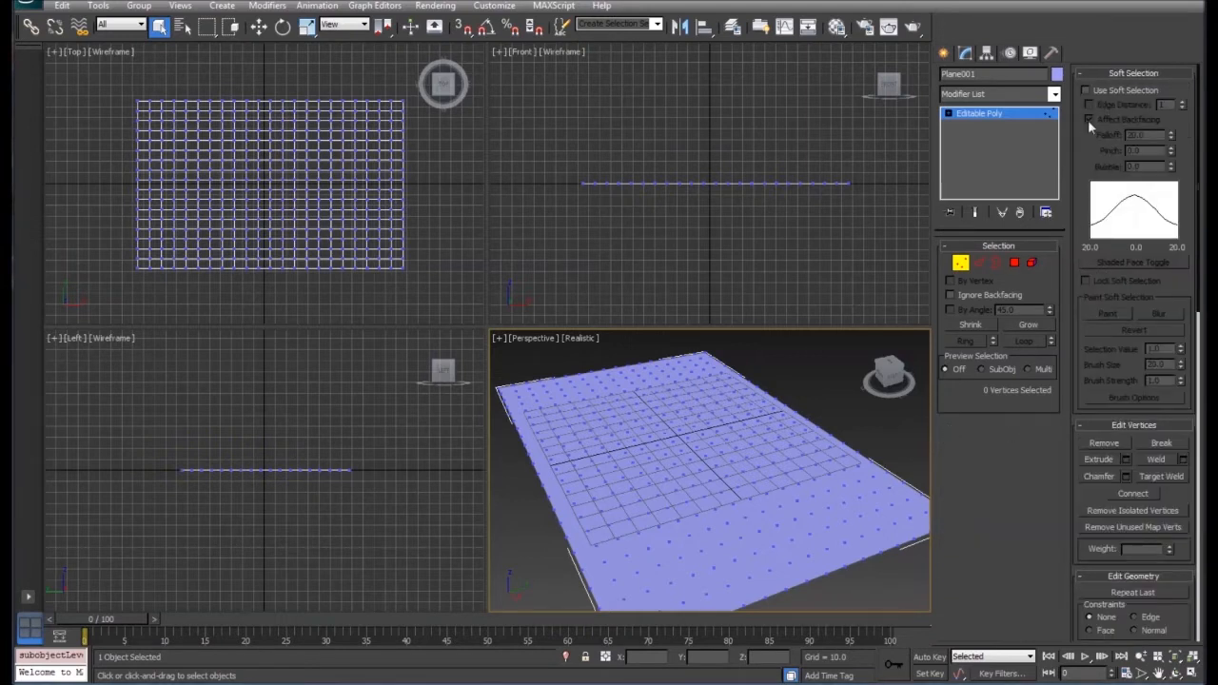
pyautogui.click(675, 442)
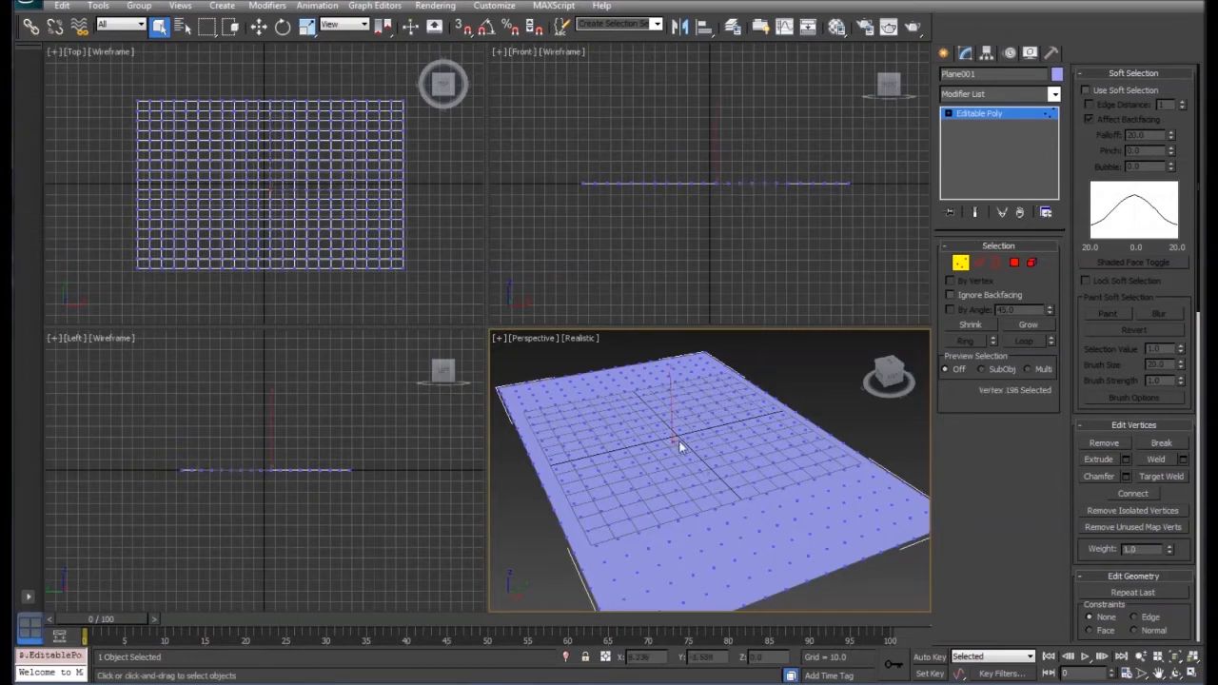
pyautogui.click(259, 26)
pyautogui.moveTo(670, 385)
pyautogui.mouseDown()
pyautogui.moveTo(666, 290)
pyautogui.moveTo(679, 389)
pyautogui.mouseUp()
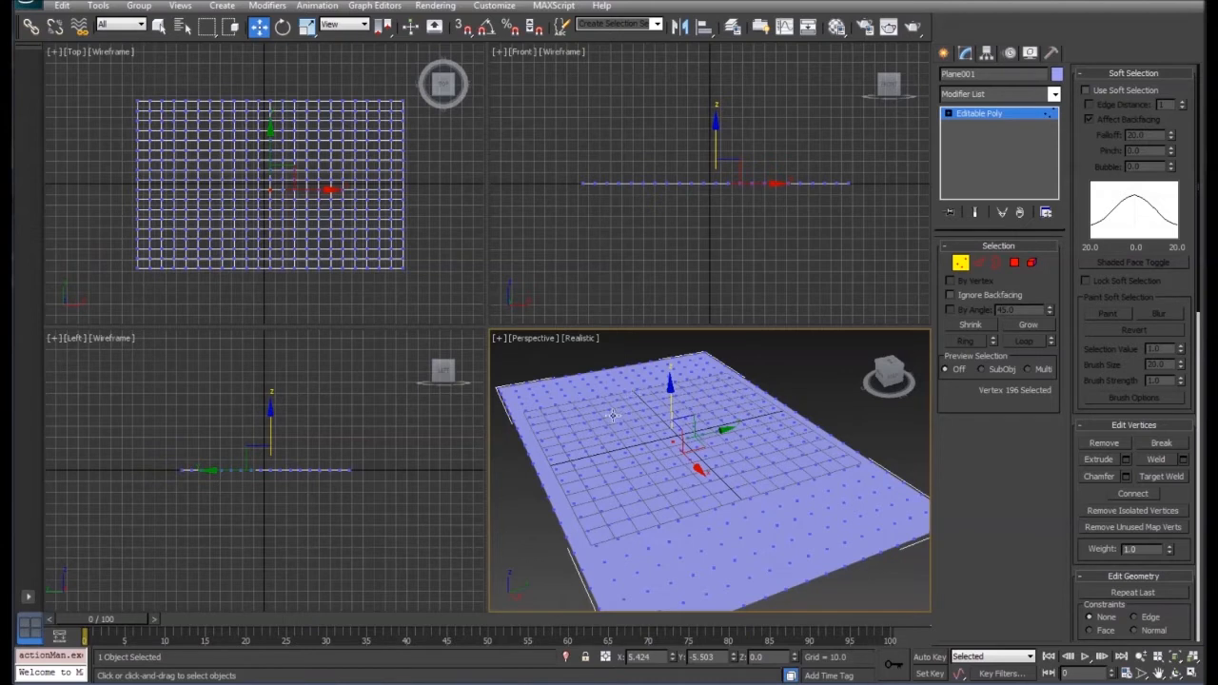
pyautogui.click(1085, 90)
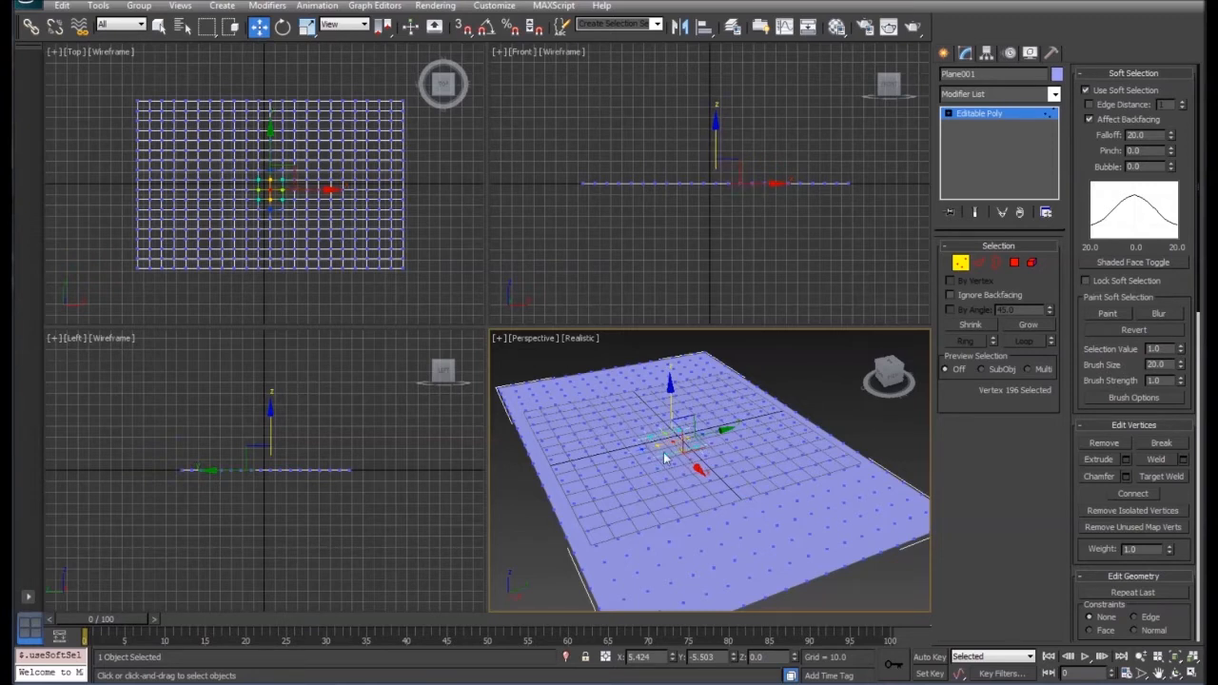
# - Raise a vertex near the plane's front end to a Z height of about 4.8 using the 20.0 soft-selection falloff
pyautogui.click(713, 538)
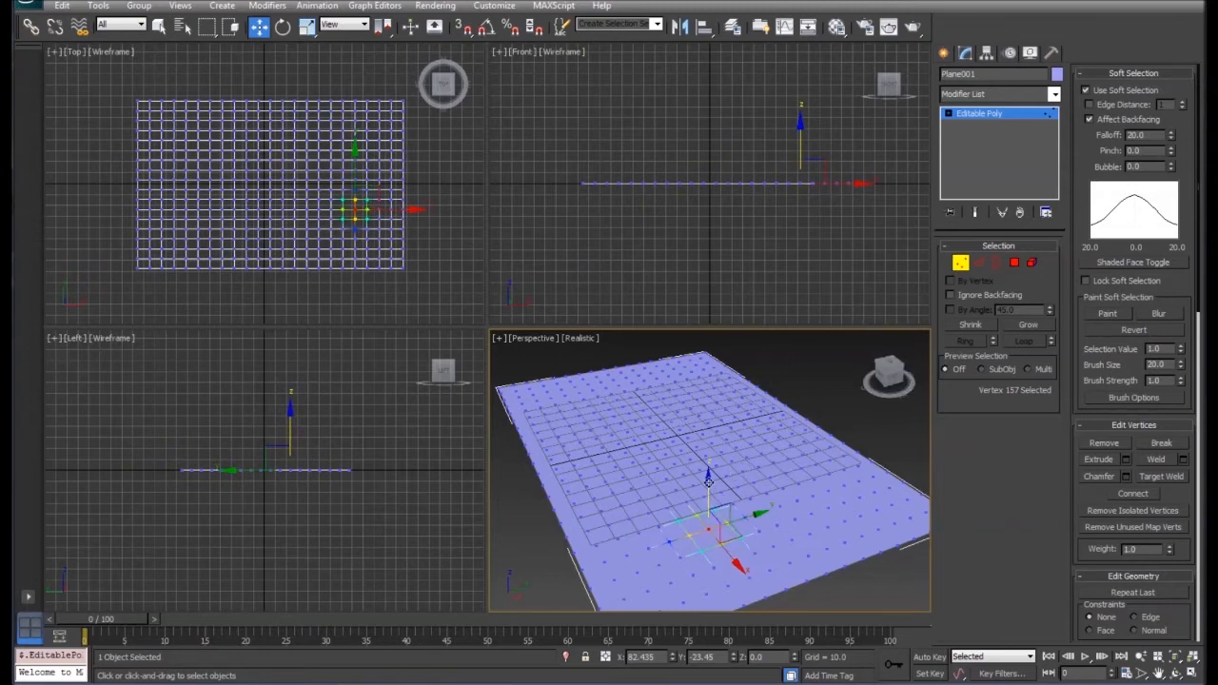
pyautogui.moveTo(709, 493); pyautogui.dragTo(709, 472)
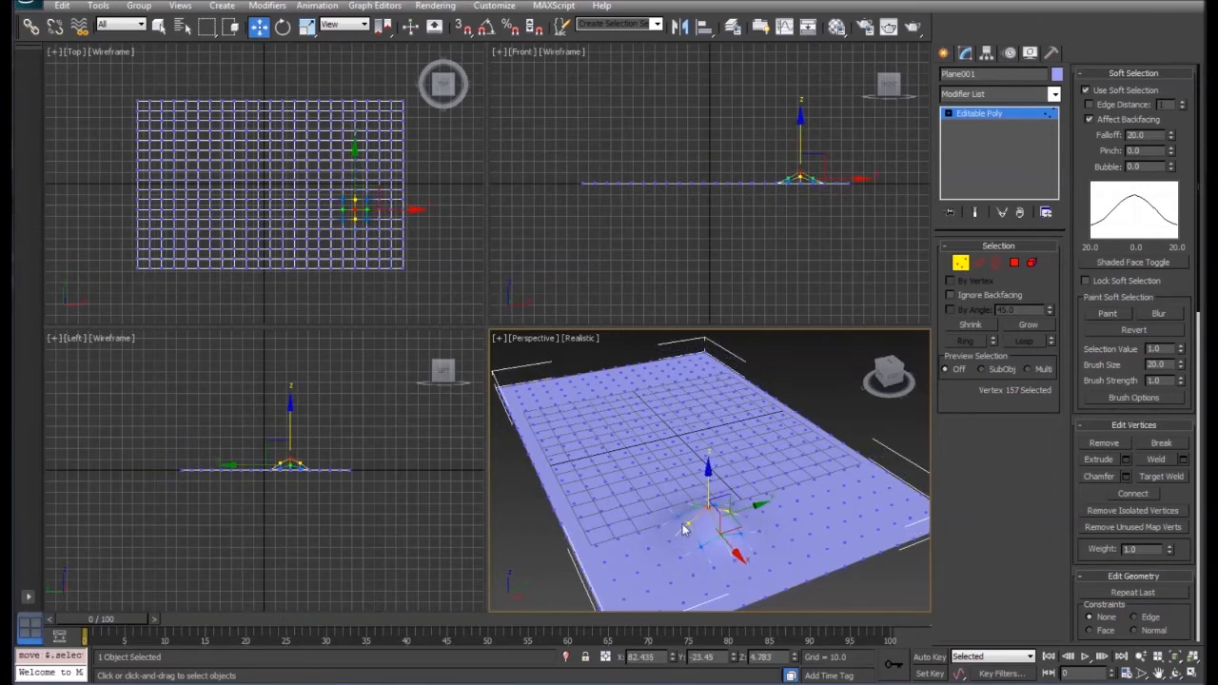
pyautogui.rightClick(326, 493)
pyautogui.scroll(8, 313, 499)
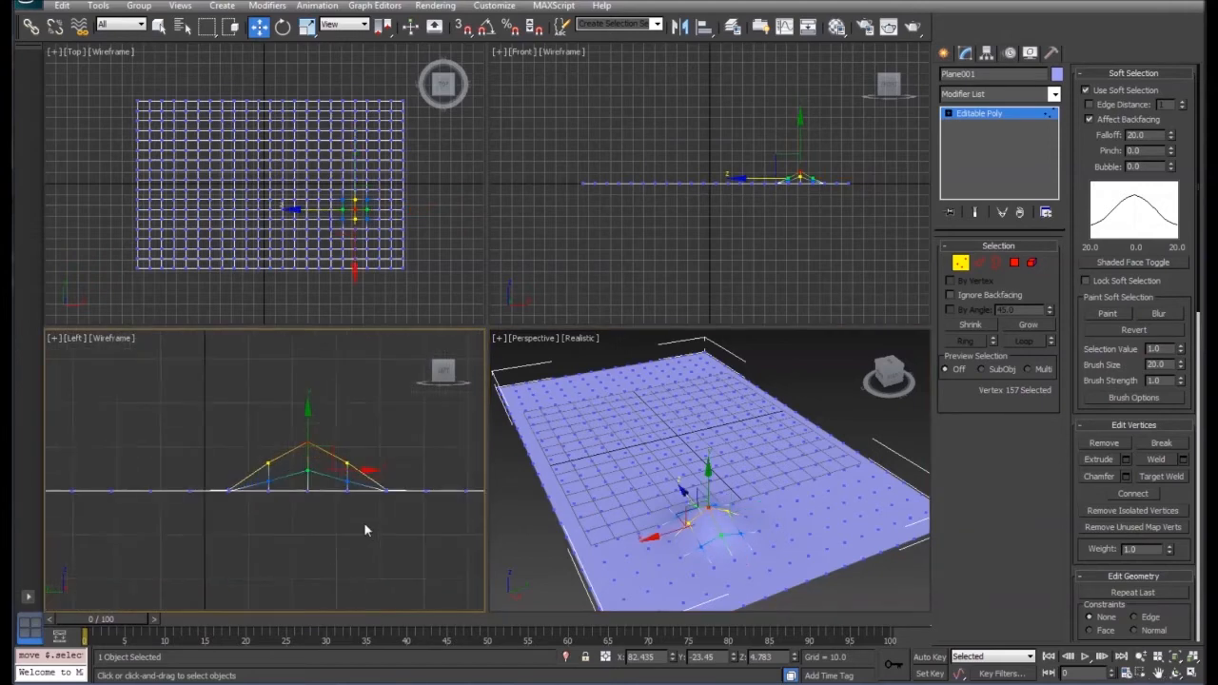
pyautogui.moveTo(394, 522); pyautogui.dragTo(331, 526, button='middle')
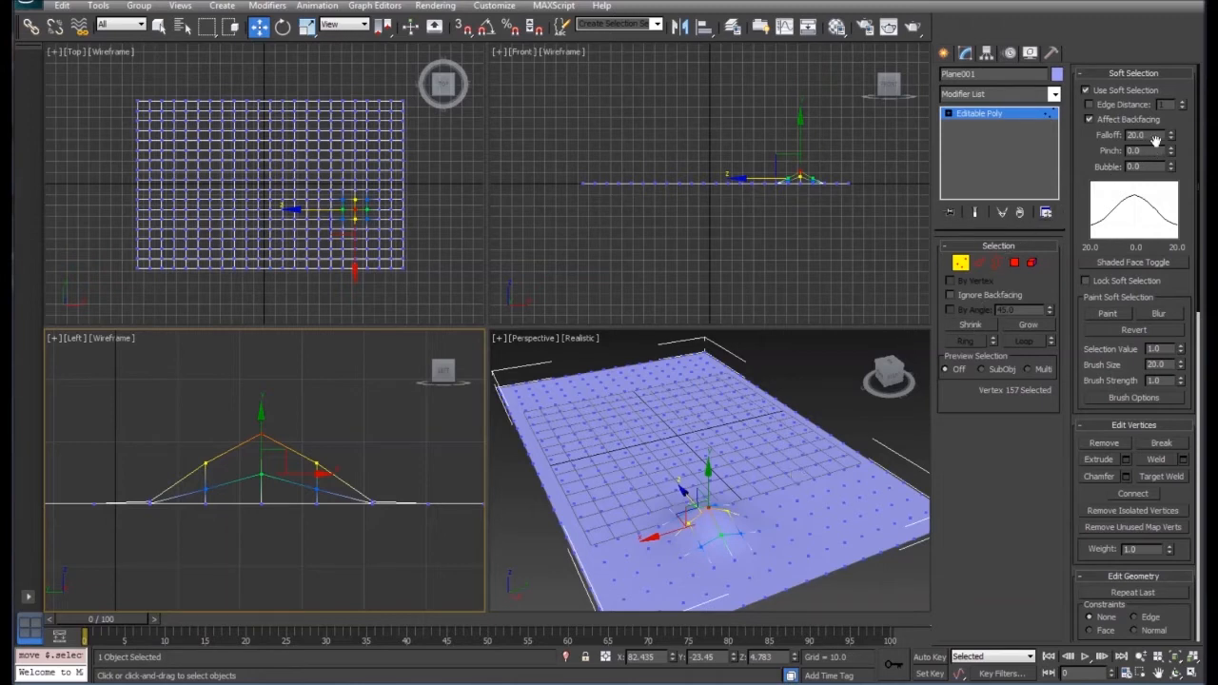
# - Enlarge the bump around the selected vertex by raising it about 12 units with falloff 44.0 and again with falloff 100.76
pyautogui.moveTo(1170, 136); pyautogui.dragTo(1171, 40)
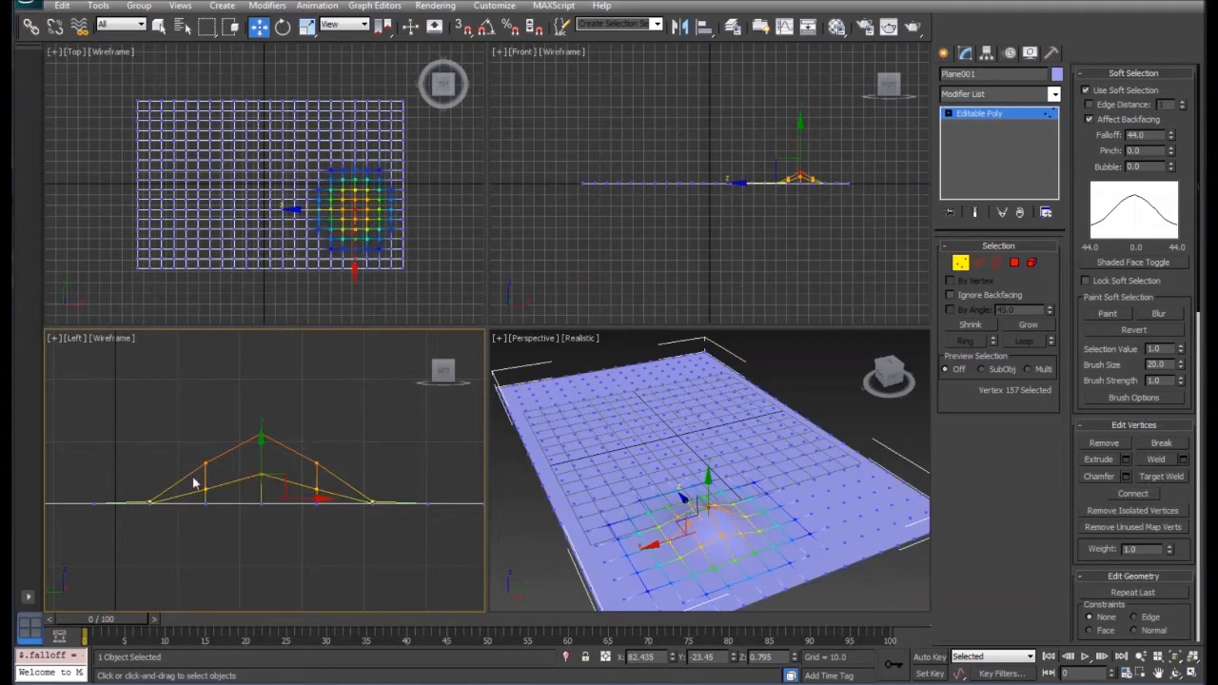
pyautogui.click(708, 493)
pyautogui.moveTo(705, 491); pyautogui.dragTo(705, 458)
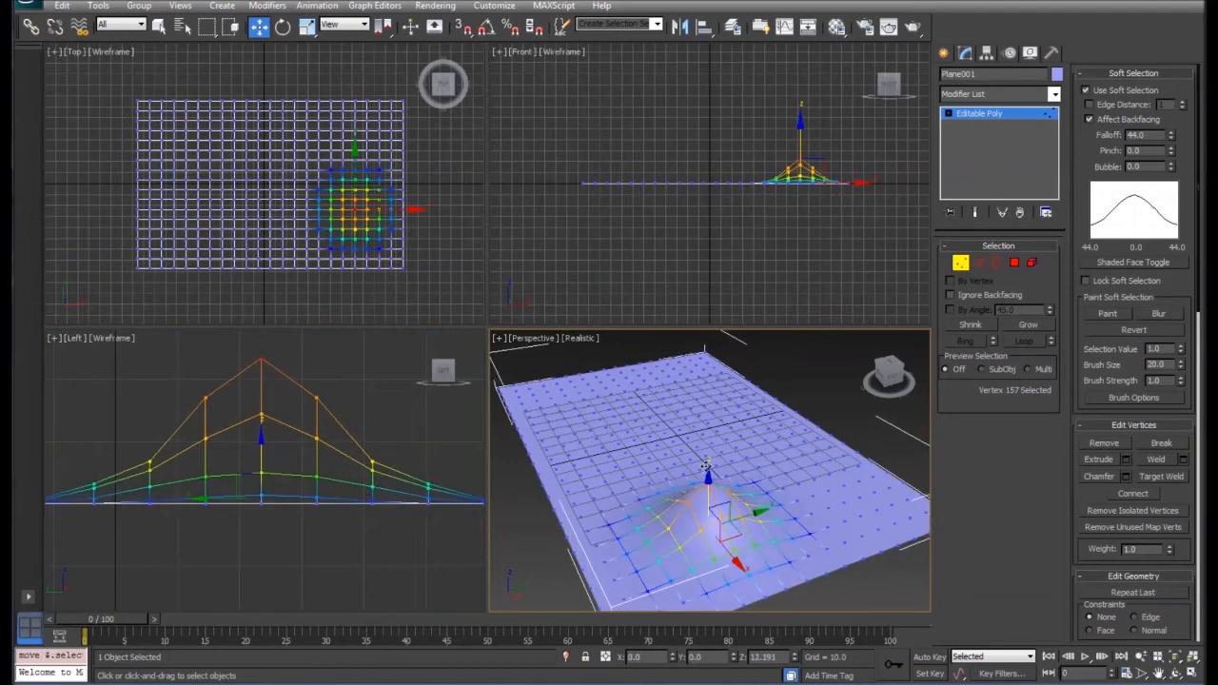
pyautogui.moveTo(1172, 137); pyautogui.dragTo(1169, 34)
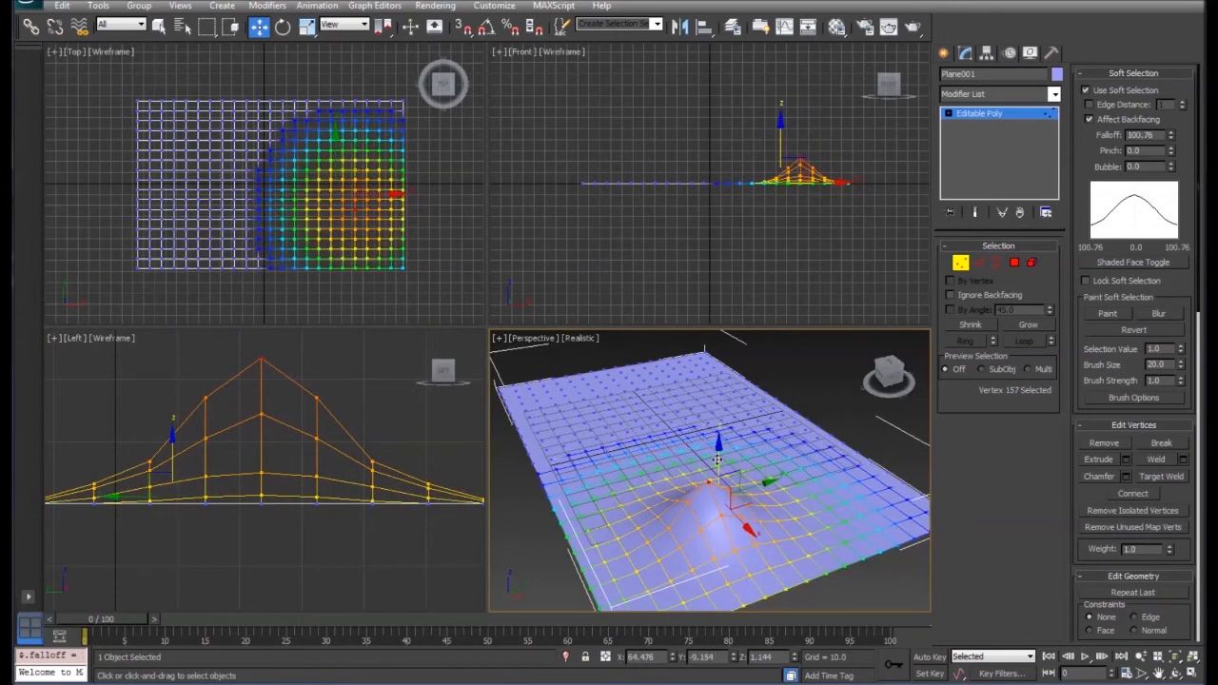
pyautogui.moveTo(718, 463)
pyautogui.mouseDown()
pyautogui.moveTo(723, 415)
pyautogui.moveTo(722, 442)
pyautogui.mouseUp()
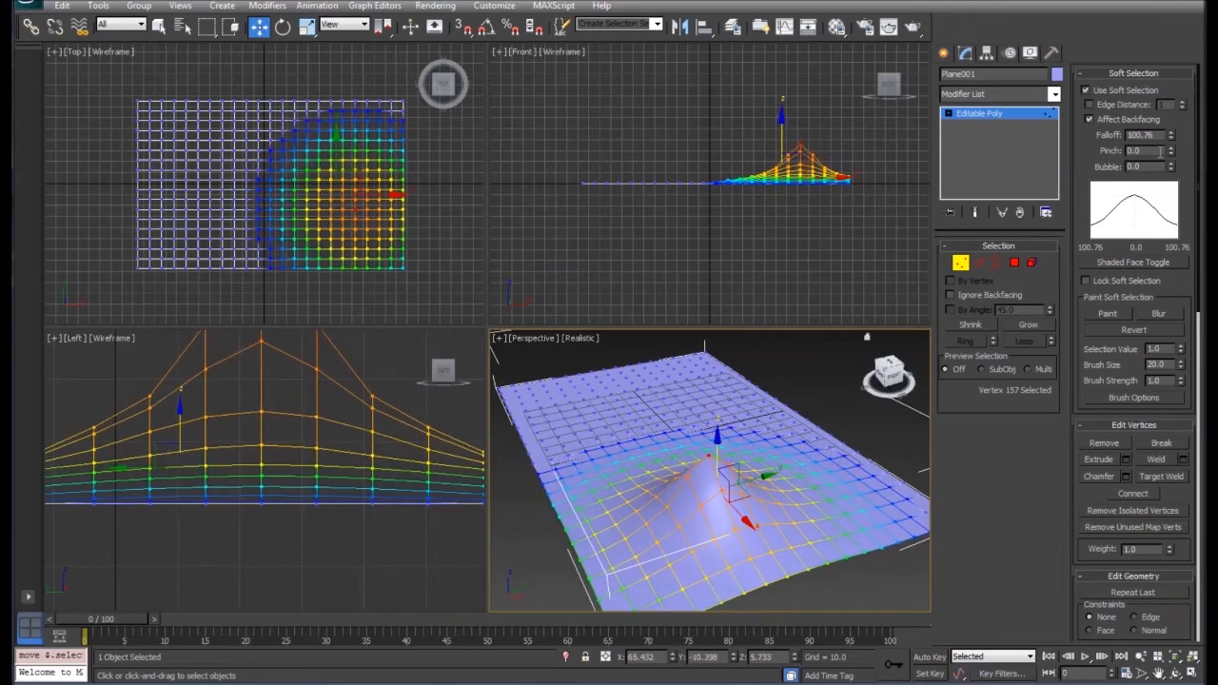
# - Set the soft selection's pinch to 1.09 and raise the selected area into a sharper peak
pyautogui.moveTo(1173, 152); pyautogui.dragTo(1172, 143)
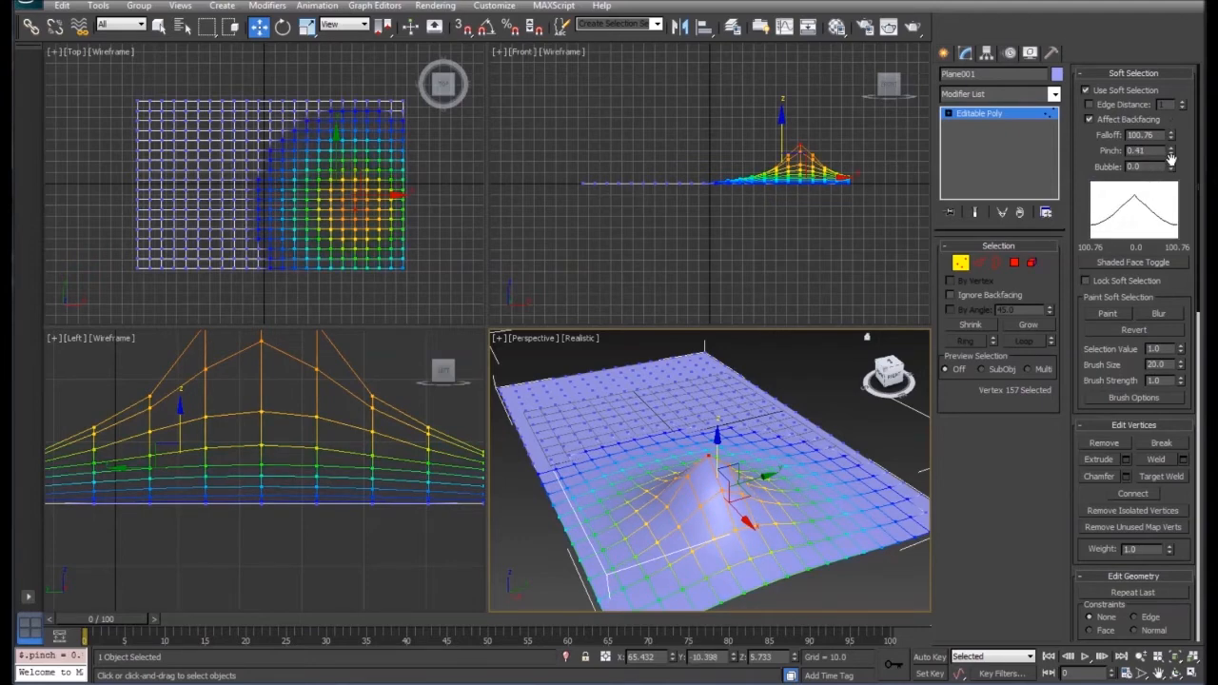
pyautogui.moveTo(1172, 152); pyautogui.dragTo(1172, 137)
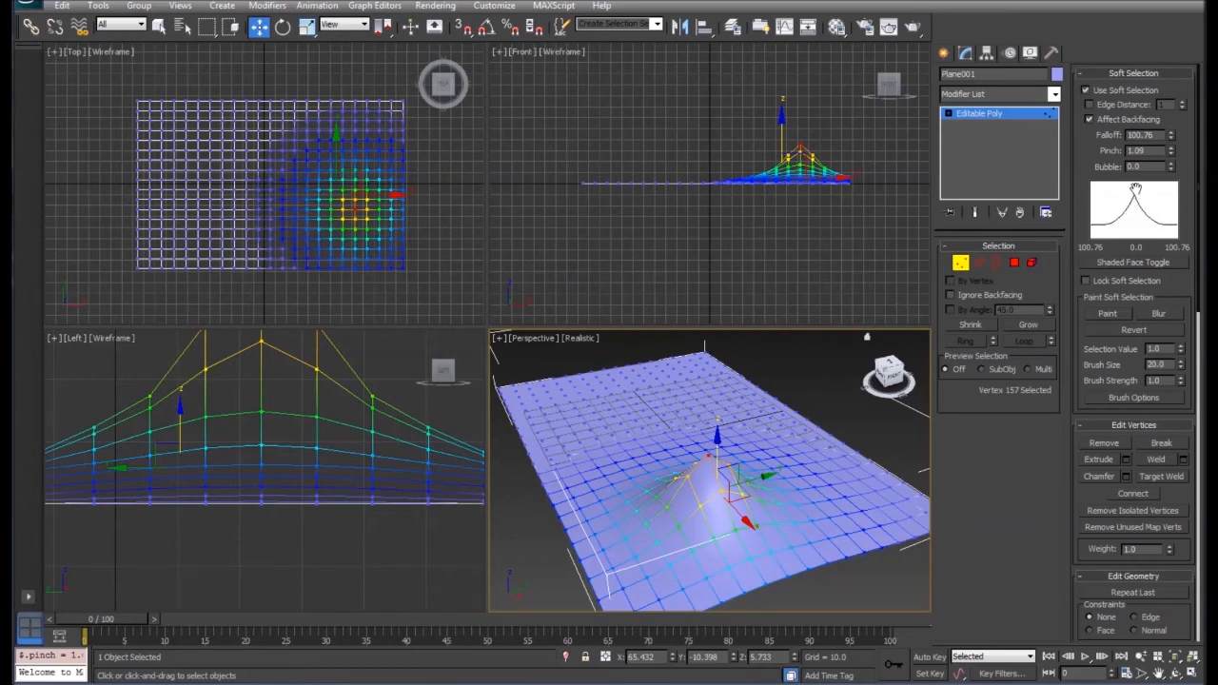
pyautogui.moveTo(715, 447); pyautogui.dragTo(711, 409)
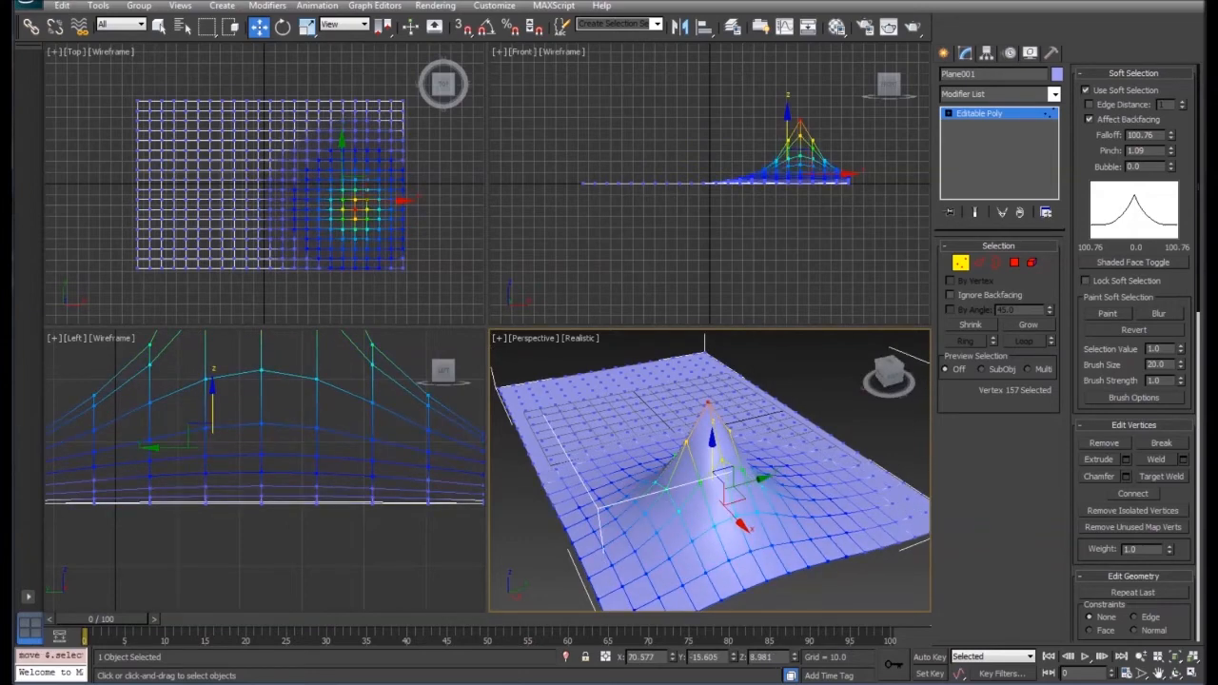
# - Set the soft selection's bubble to 1.69 and lower the area around the peak
pyautogui.click(1171, 166)
pyautogui.moveTo(1171, 162); pyautogui.dragTo(1167, 42)
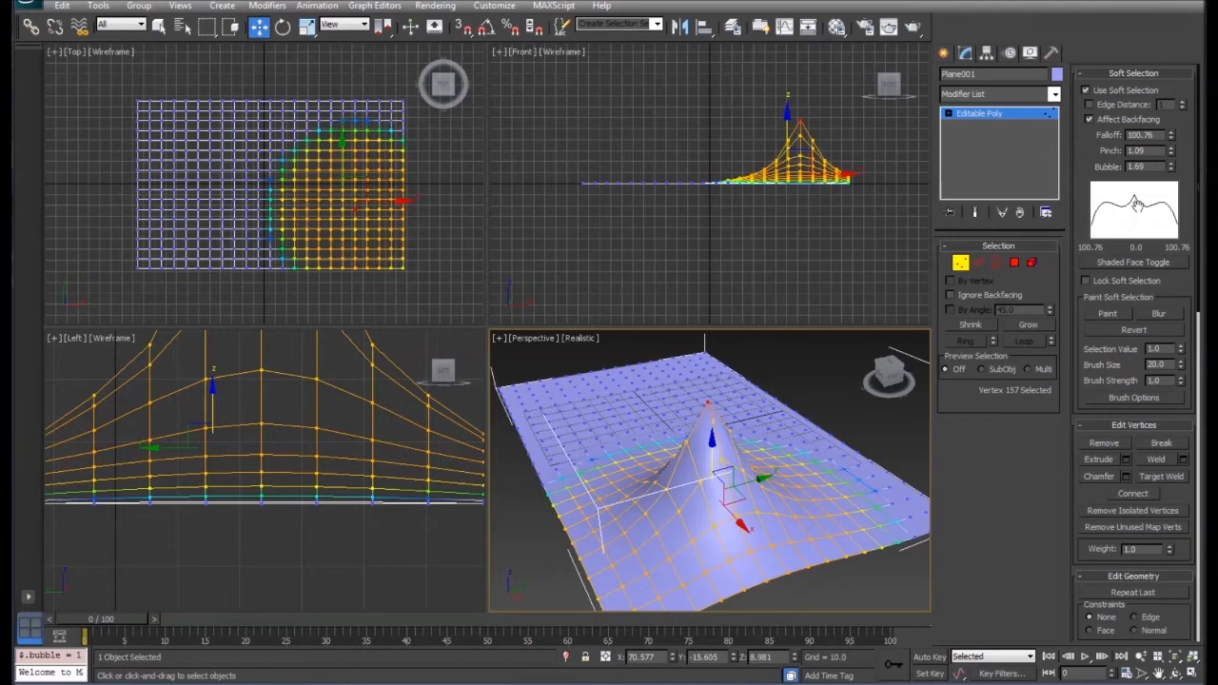
pyautogui.moveTo(711, 458); pyautogui.dragTo(62, 498)
pyautogui.click(581, 339)
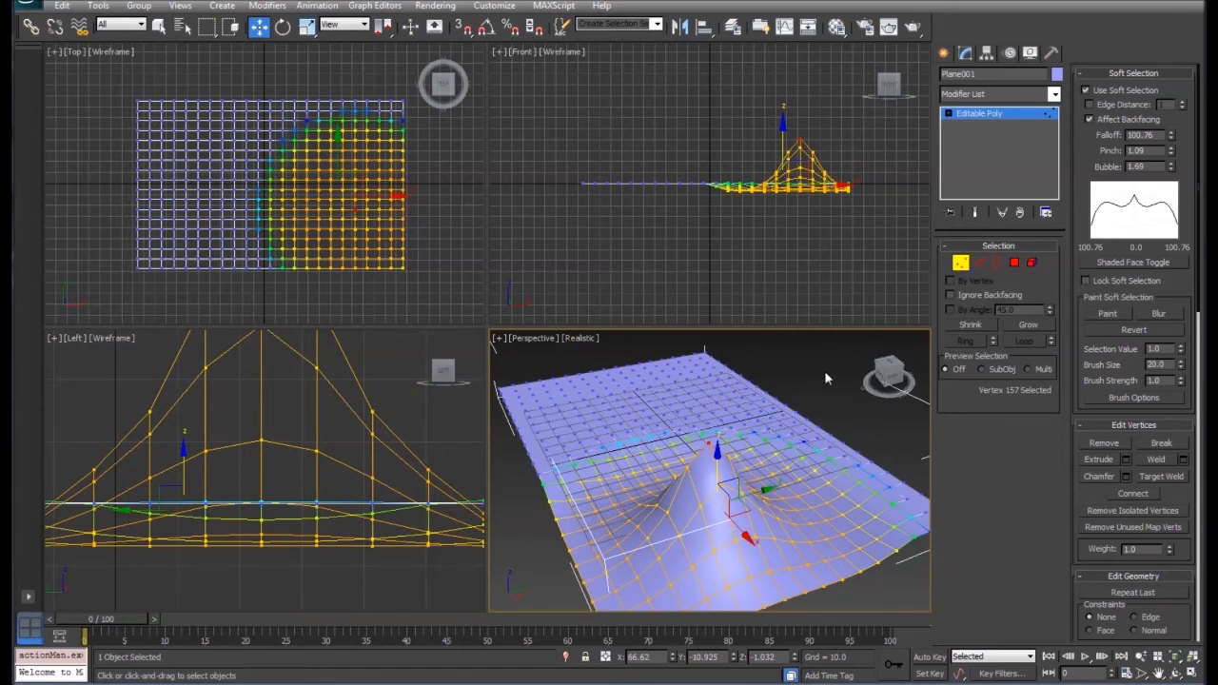
# - Undo the selection of a vertex at the far end and lock the soft selection around the peak
pyautogui.click(703, 369)
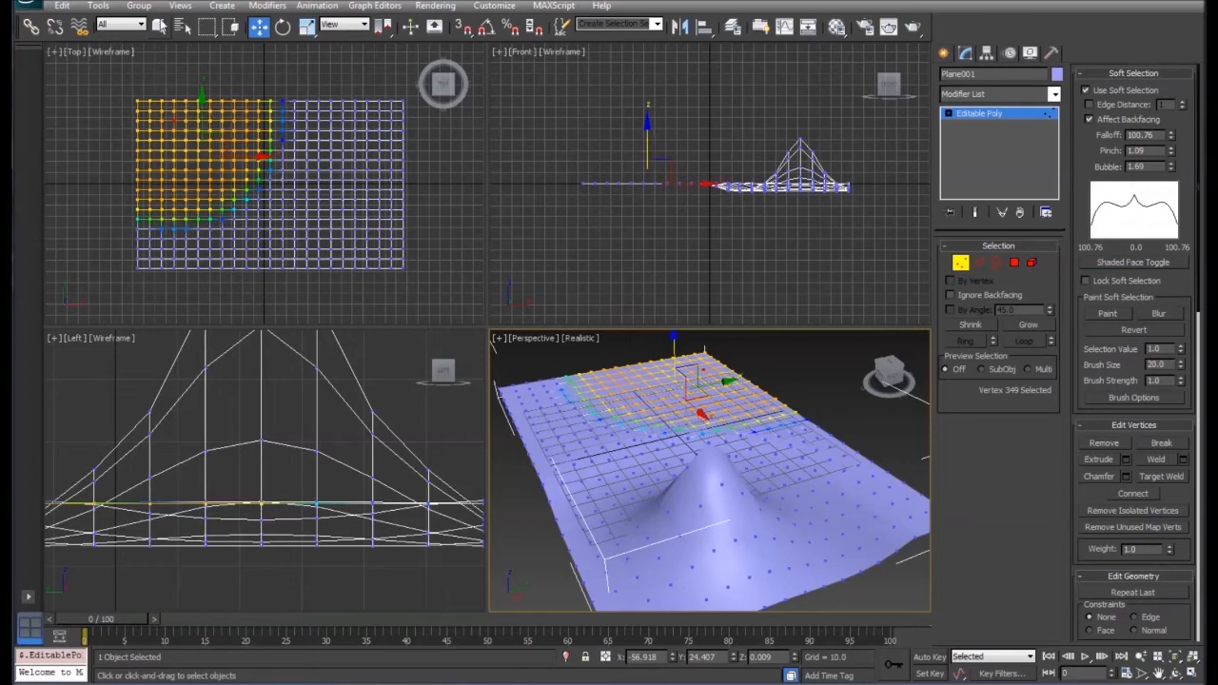
pyautogui.hotkey('ctrl', 'z')
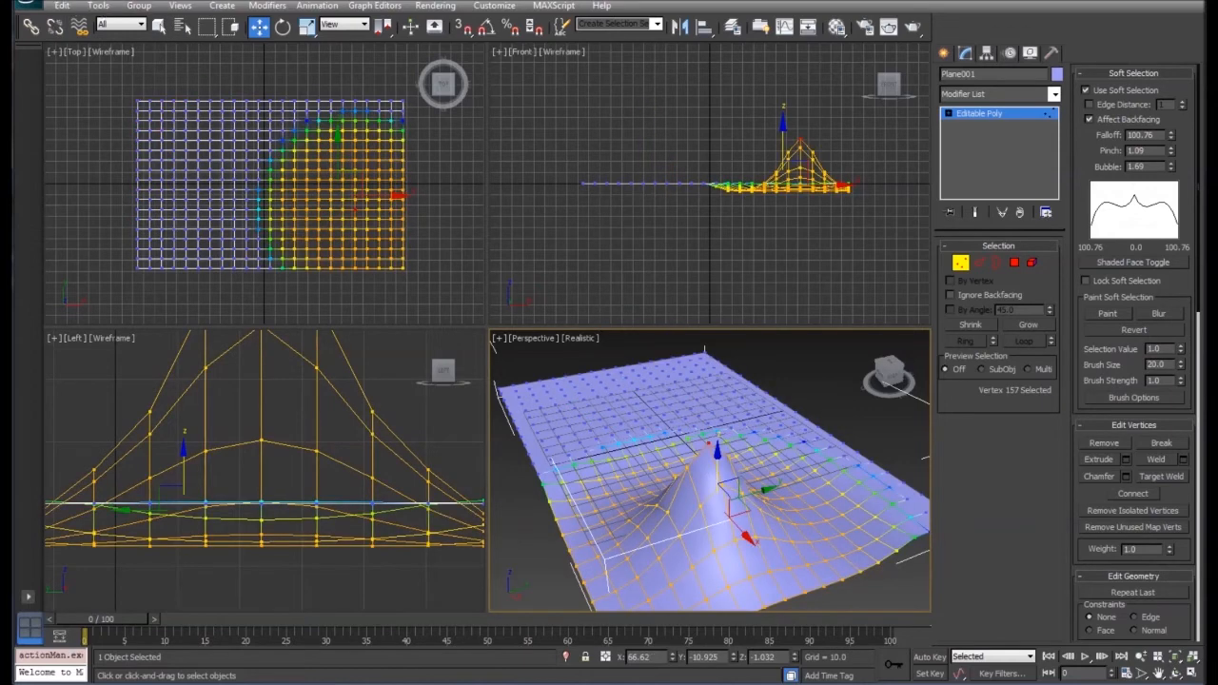
pyautogui.click(1086, 281)
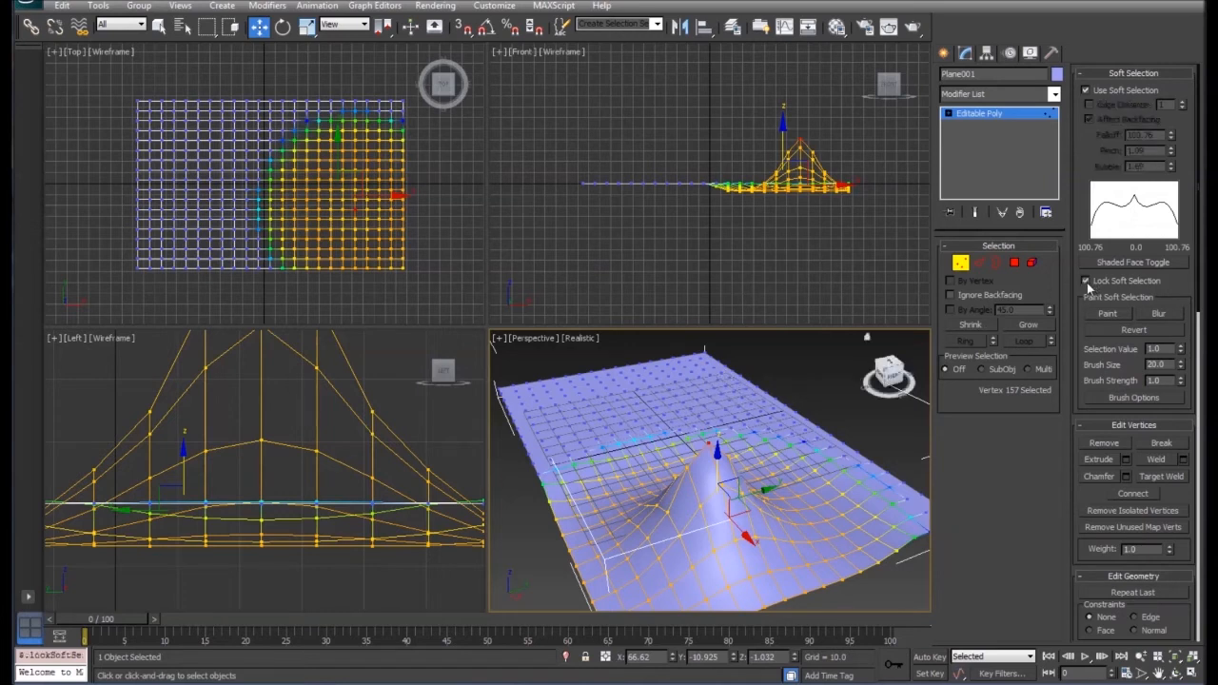
# - Select five vertices on the plane's flat far part and raise them with the locked area to a Z height of about 5.7
pyautogui.click(698, 378)
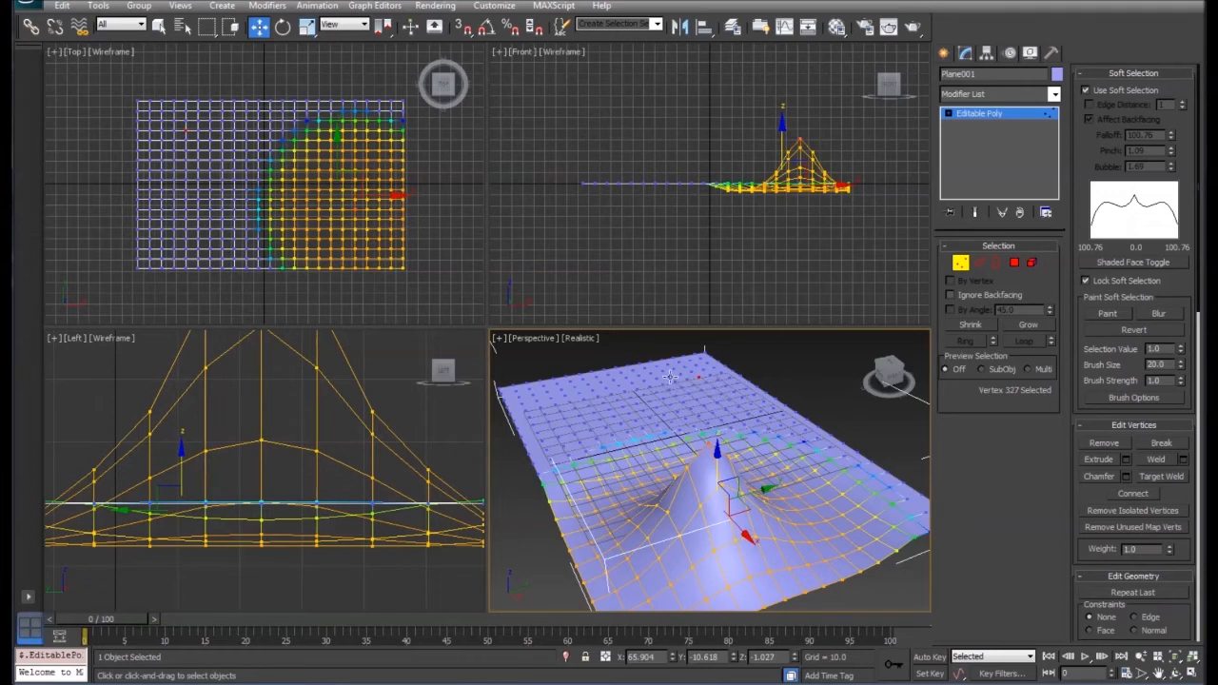
pyautogui.keyDown('ctrl'); pyautogui.click(673, 382); pyautogui.keyUp('ctrl')
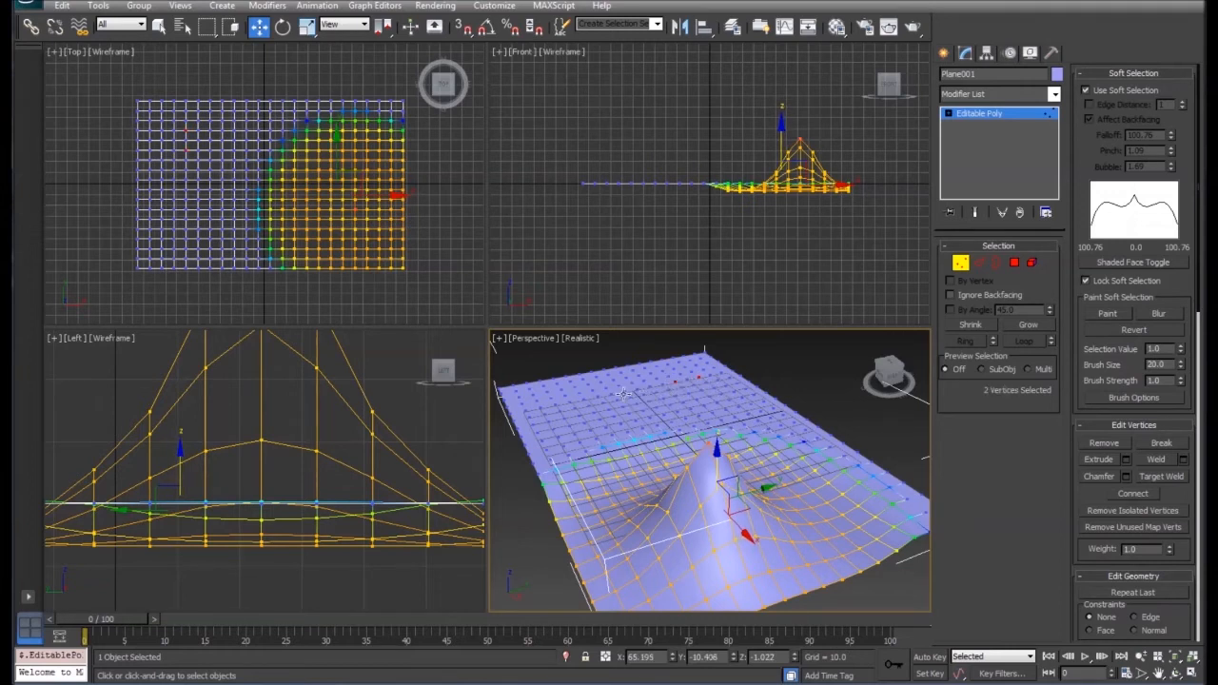
pyautogui.keyDown('ctrl'); pyautogui.click(650, 387); pyautogui.keyUp('ctrl')
pyautogui.keyDown('ctrl'); pyautogui.click(609, 393); pyautogui.keyUp('ctrl')
pyautogui.keyDown('ctrl'); pyautogui.click(590, 388); pyautogui.keyUp('ctrl')
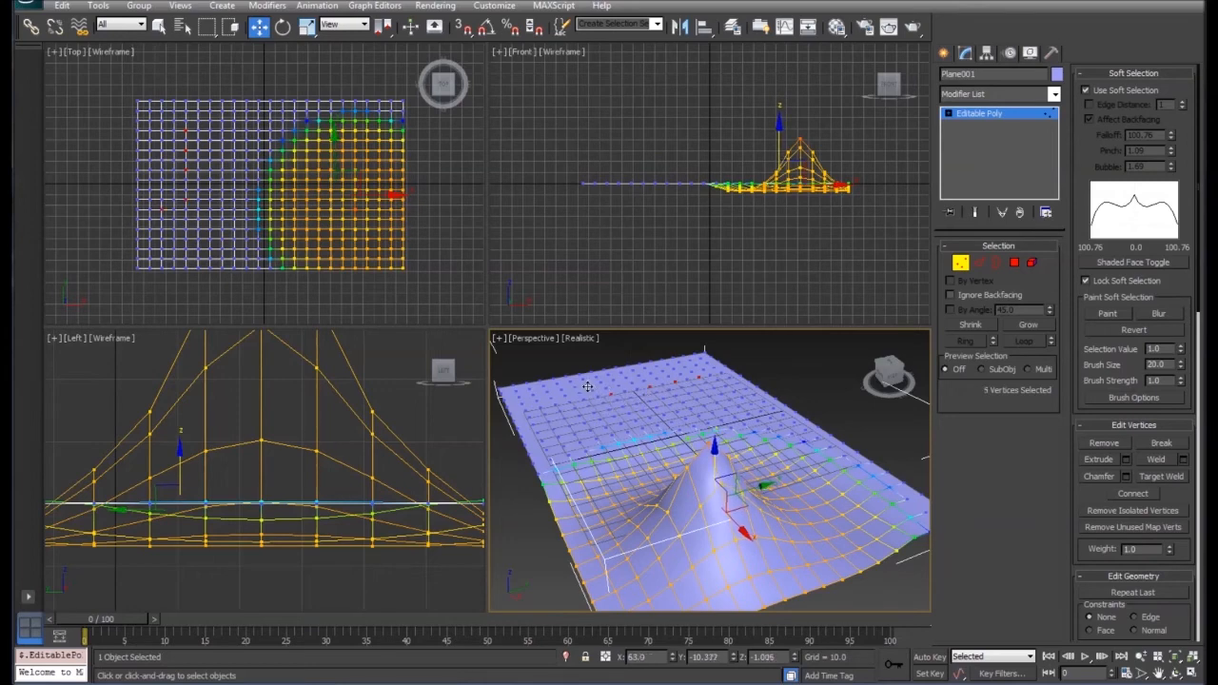
pyautogui.moveTo(713, 461); pyautogui.dragTo(597, 378)
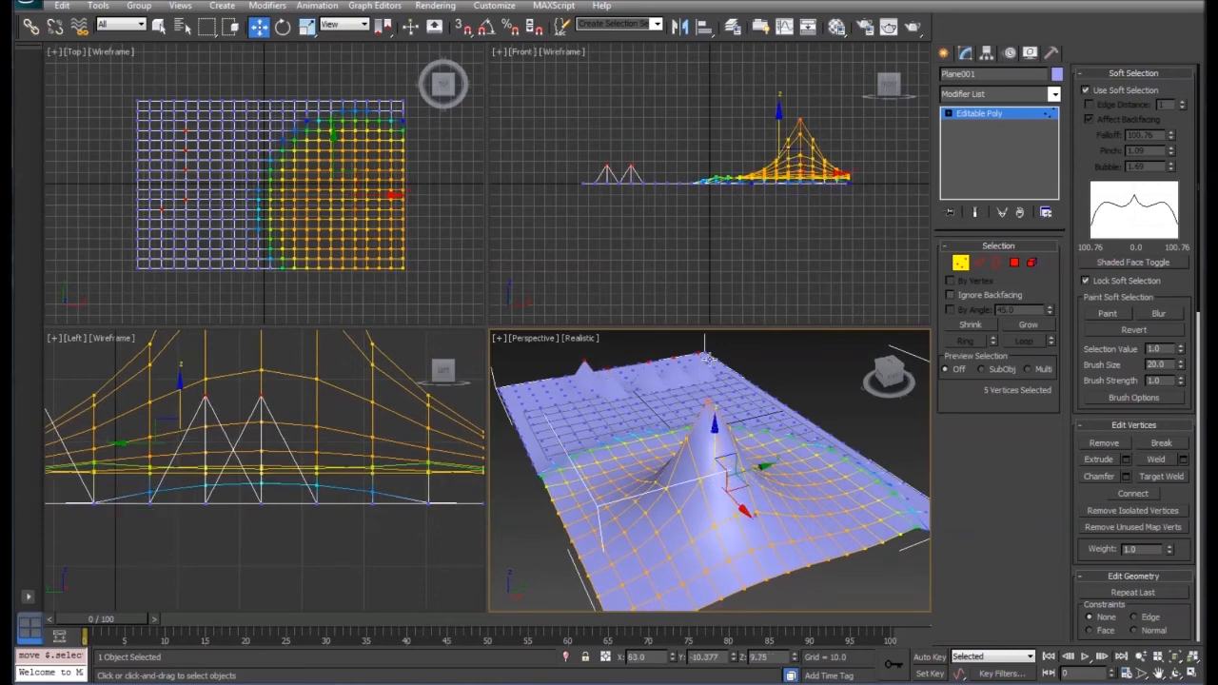
pyautogui.moveTo(716, 434)
pyautogui.mouseDown()
pyautogui.moveTo(715, 456)
pyautogui.moveTo(715, 444)
pyautogui.mouseUp()
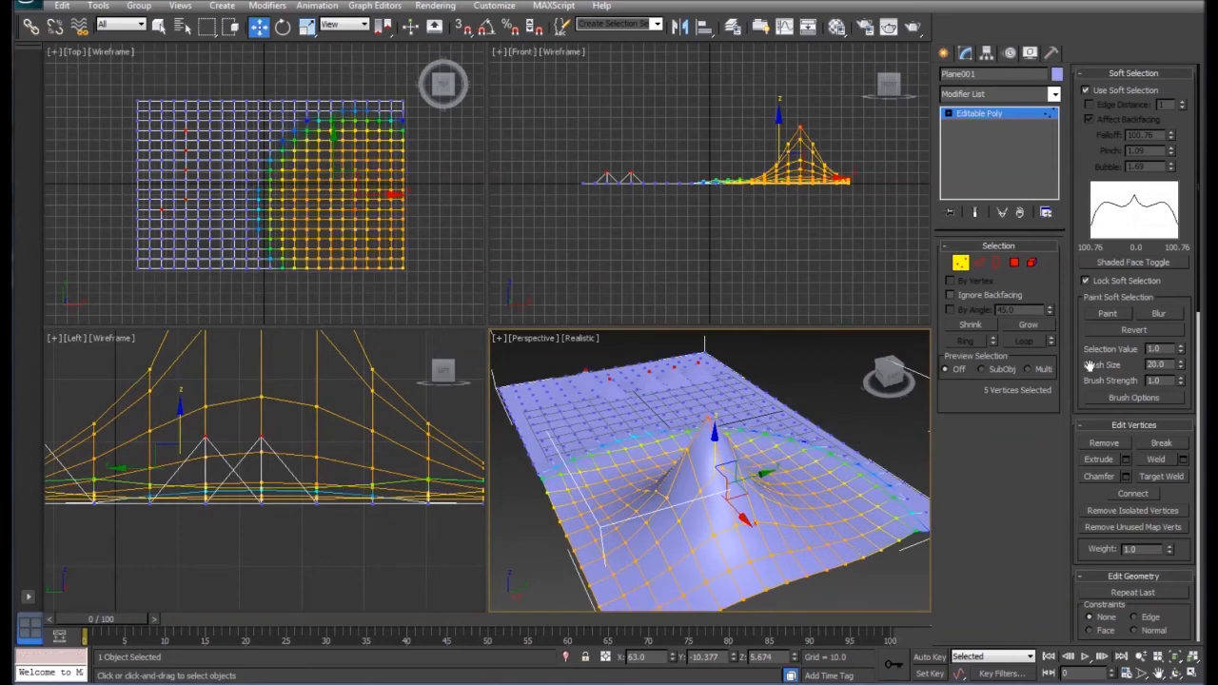
# - Paint the soft selection from the peak towards the plane's far end and raise the painted vertices about 19.8 units
pyautogui.click(1110, 314)
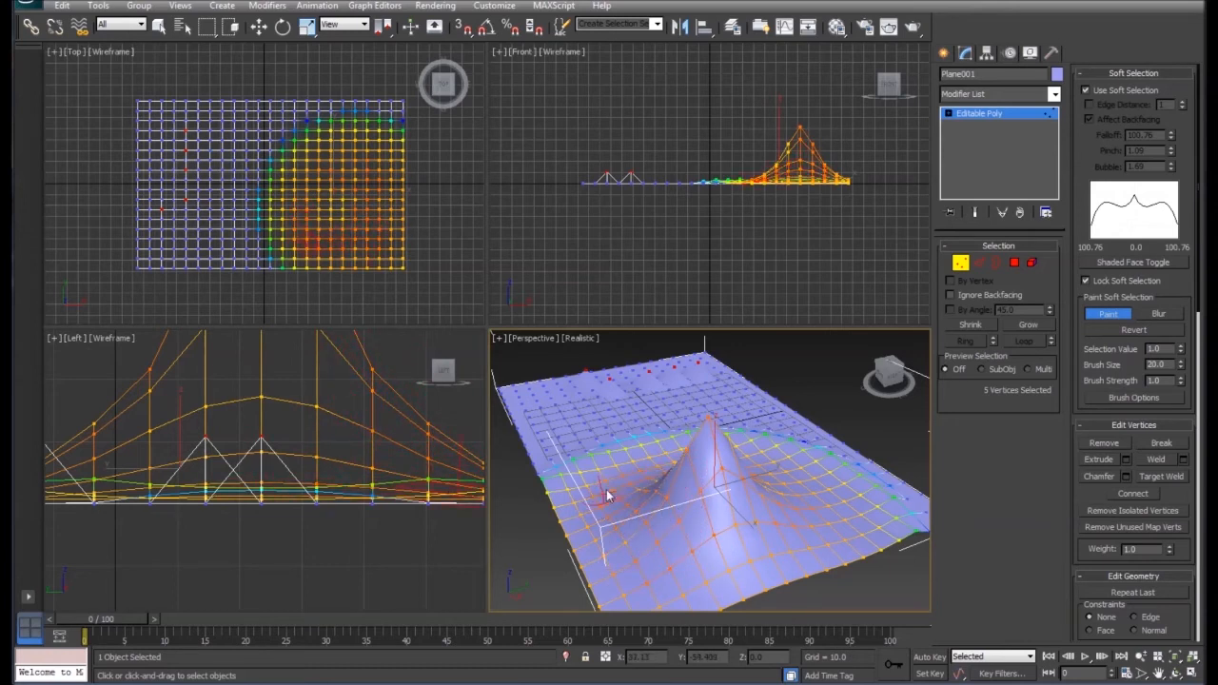
pyautogui.moveTo(664, 465)
pyautogui.mouseDown()
pyautogui.moveTo(578, 429)
pyautogui.moveTo(603, 430)
pyautogui.moveTo(599, 404)
pyautogui.moveTo(582, 426)
pyautogui.moveTo(592, 395)
pyautogui.moveTo(635, 383)
pyautogui.moveTo(592, 417)
pyautogui.moveTo(639, 528)
pyautogui.mouseUp()
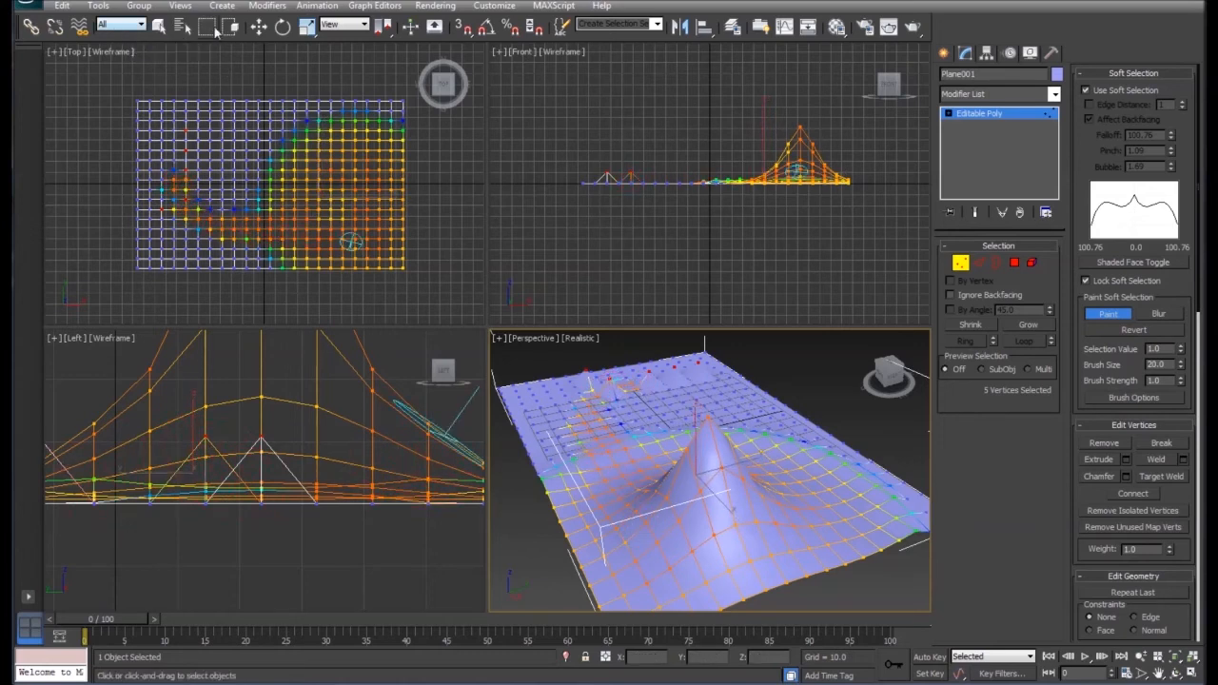
pyautogui.click(259, 26)
pyautogui.moveTo(693, 433); pyautogui.dragTo(697, 382)
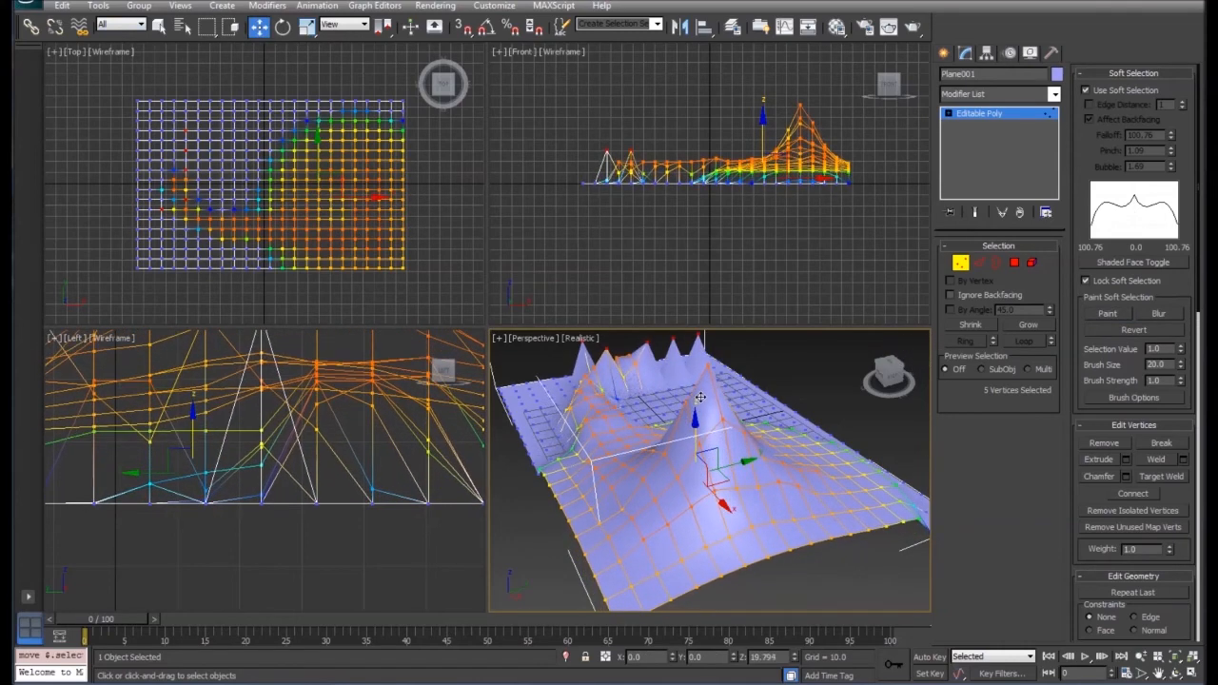
# - Blur the painted soft selection along its border with the flat area and raise the selected vertices further
pyautogui.moveTo(900, 372); pyautogui.dragTo(838, 401)
pyautogui.moveTo(747, 377); pyautogui.dragTo(802, 447, button='middle')
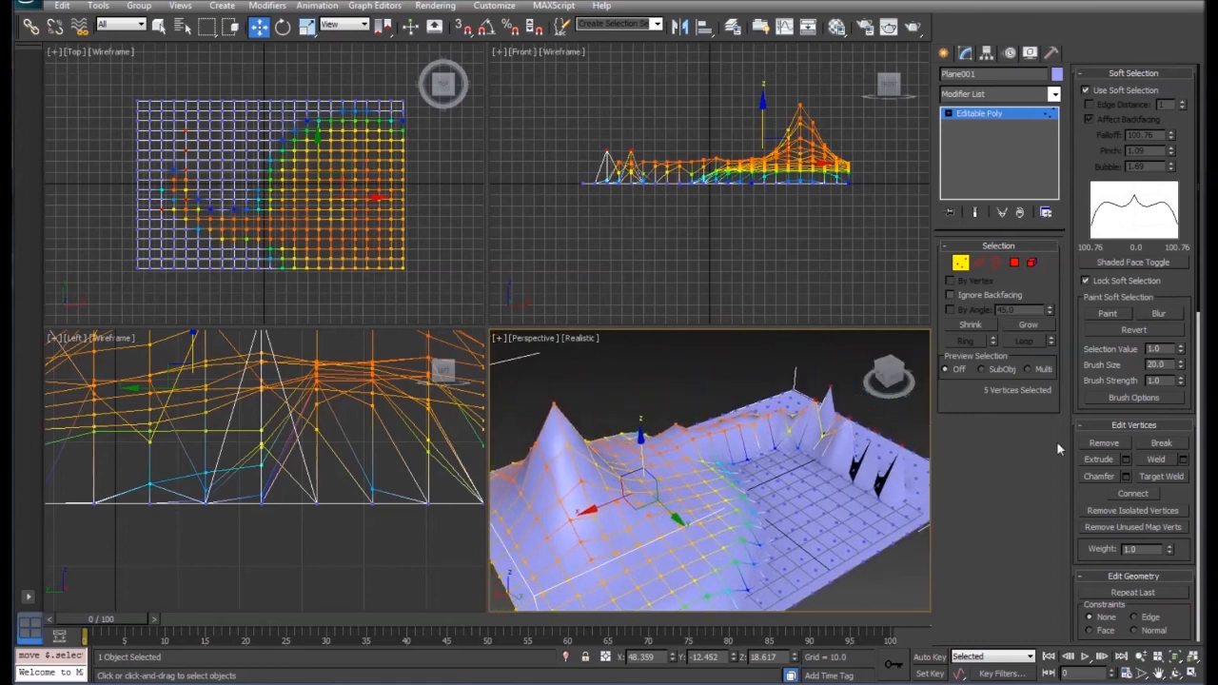
pyautogui.click(1158, 315)
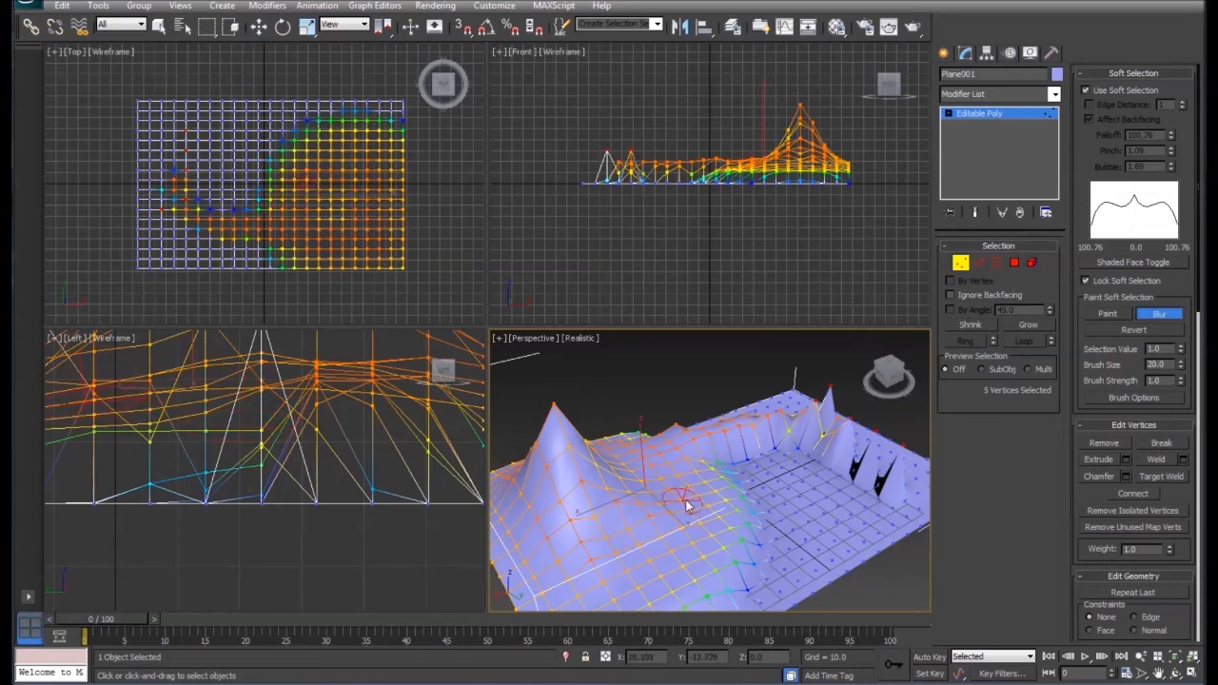
pyautogui.moveTo(761, 491)
pyautogui.mouseDown()
pyautogui.moveTo(764, 483)
pyautogui.moveTo(752, 574)
pyautogui.moveTo(764, 497)
pyautogui.moveTo(786, 532)
pyautogui.moveTo(789, 511)
pyautogui.moveTo(802, 538)
pyautogui.mouseUp()
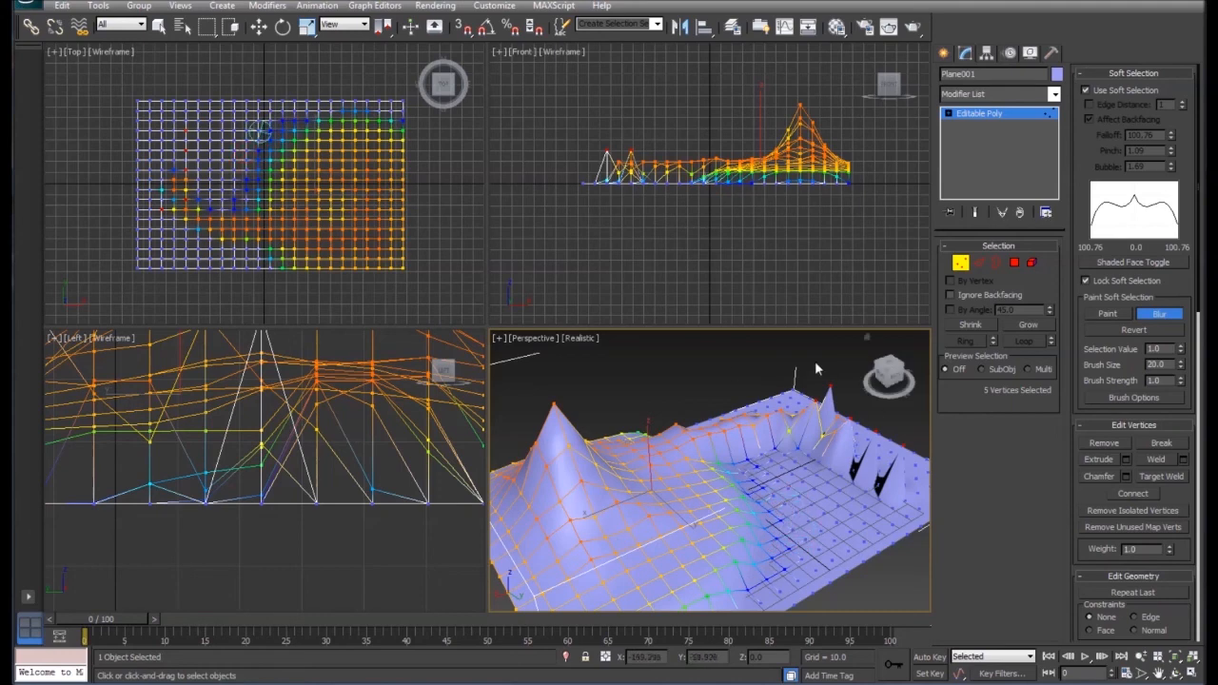
pyautogui.click(259, 26)
pyautogui.moveTo(650, 452); pyautogui.dragTo(648, 417)
# - Paint more soft selection around the spikes at the far end and raise the selection to a Z height of about 47
pyautogui.click(1107, 313)
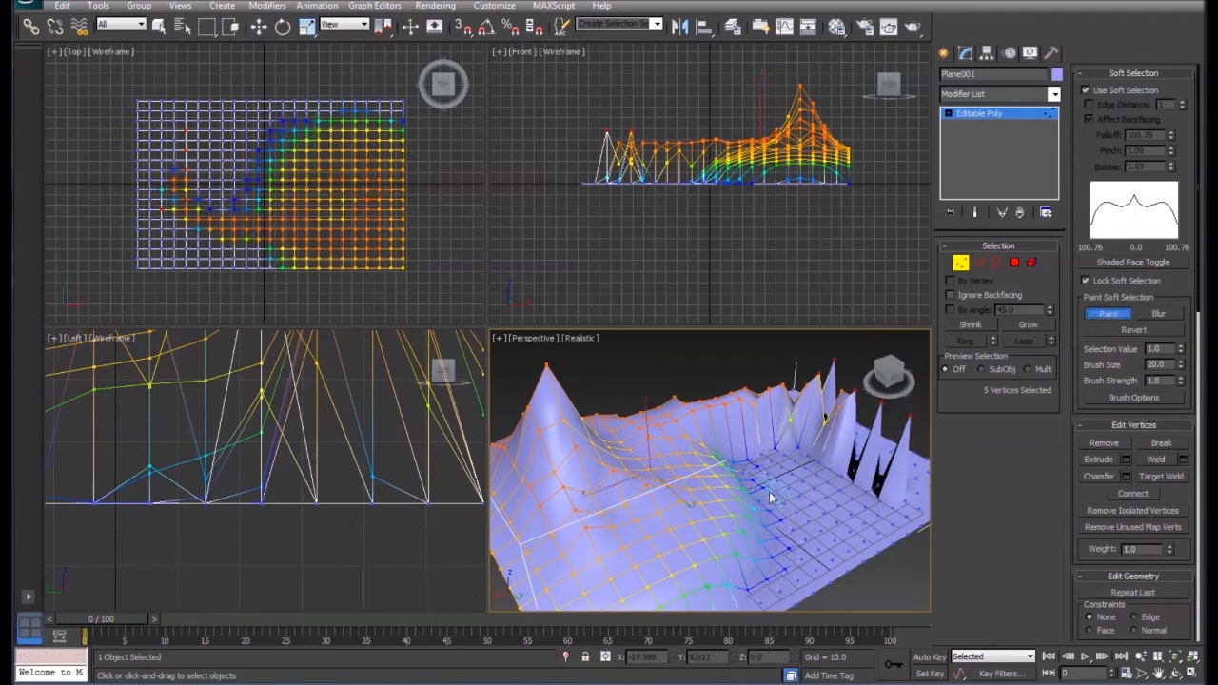
pyautogui.moveTo(814, 404)
pyautogui.mouseDown()
pyautogui.moveTo(885, 443)
pyautogui.moveTo(868, 461)
pyautogui.moveTo(837, 455)
pyautogui.mouseUp()
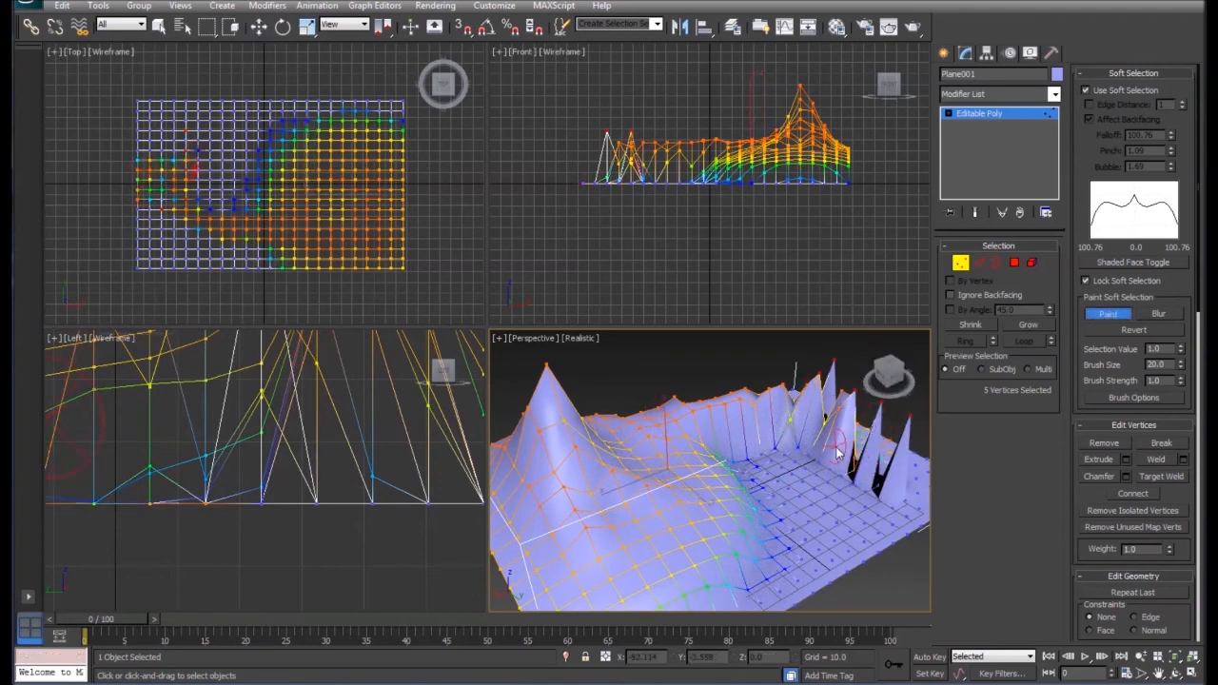
pyautogui.click(259, 26)
pyautogui.moveTo(664, 434); pyautogui.dragTo(656, 352)
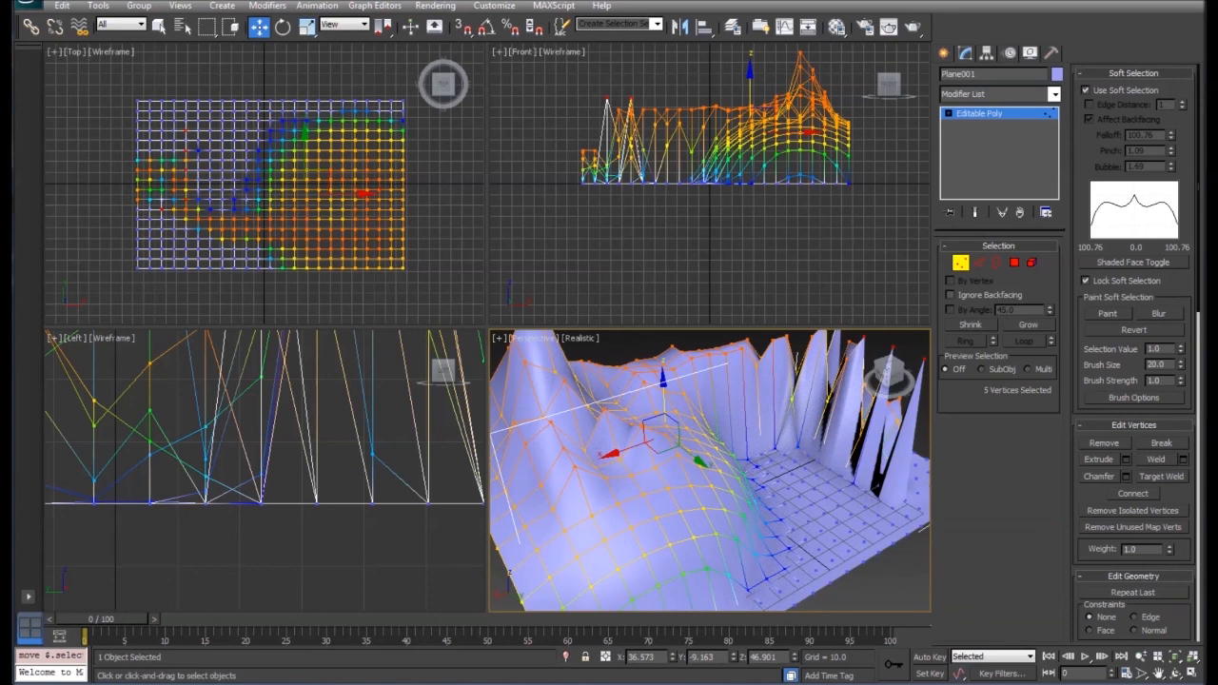